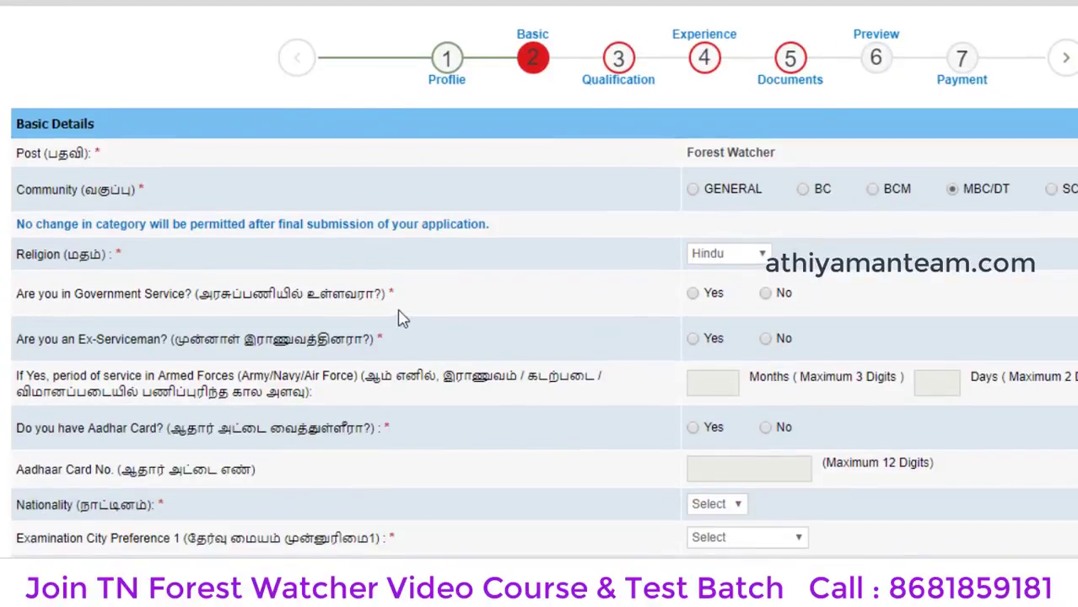
# - Answer No to both the government service question and the ex-serviceman question in the basic details
pyautogui.click(773, 297)
pyautogui.click(765, 340)
pyautogui.scroll(-2, 765, 293)
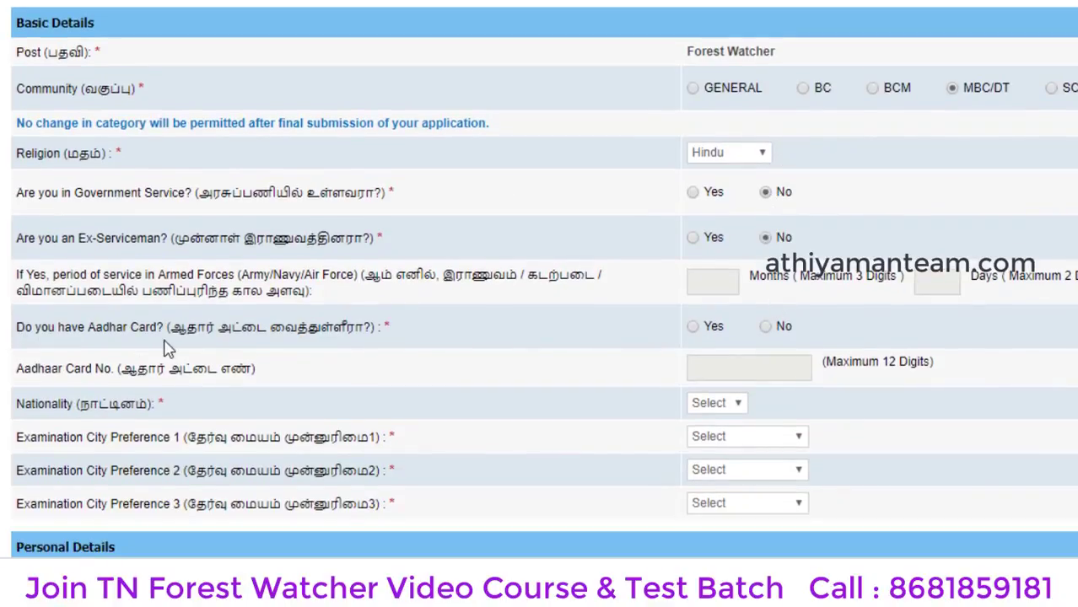
# - Answer Yes to having an Aadhaar card and fill in the Aadhaar card number
pyautogui.click(694, 329)
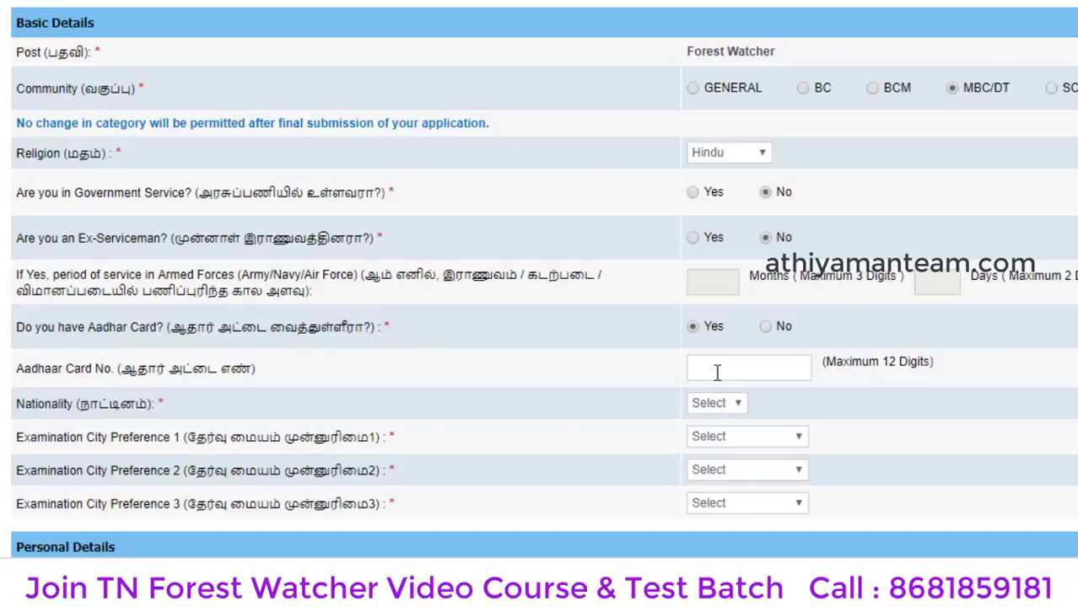
pyautogui.click(717, 372)
pyautogui.hotkey('ctrl', 'v')
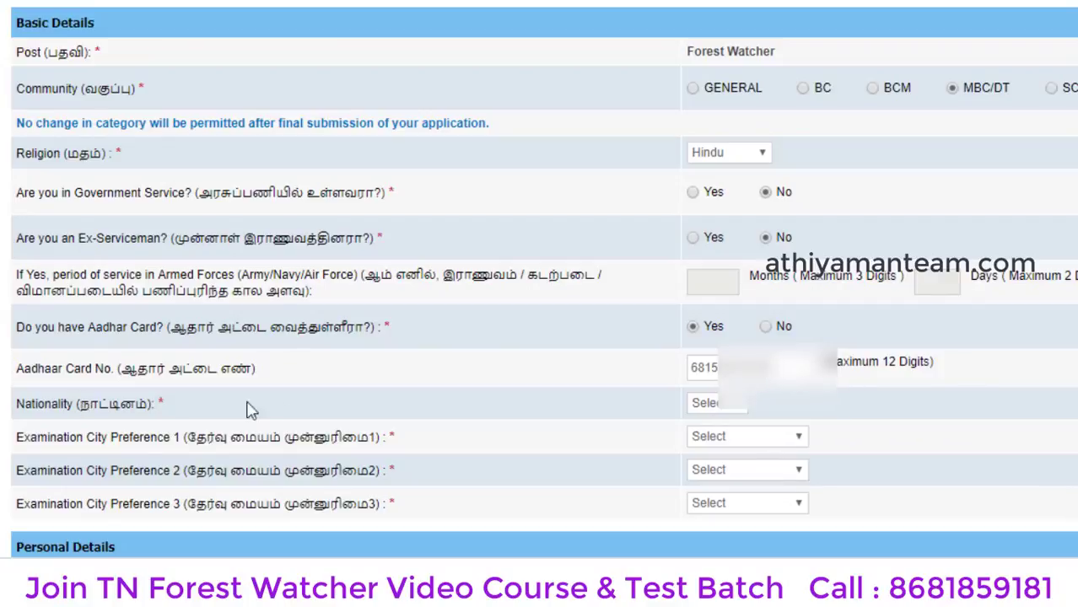
# - Set the nationality to Indian and the three examination city preferences to Coimbatore, Dharmapuri and Erode, in that order
pyautogui.click(709, 405)
pyautogui.click(710, 435)
pyautogui.scroll(-1, 892, 421)
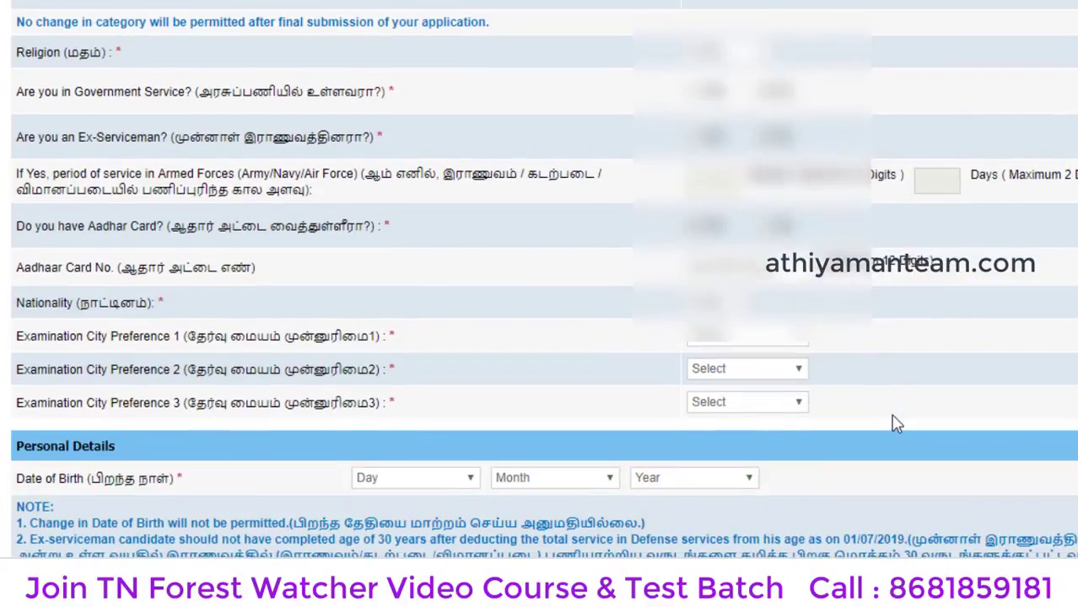
pyautogui.scroll(-1, 944, 333)
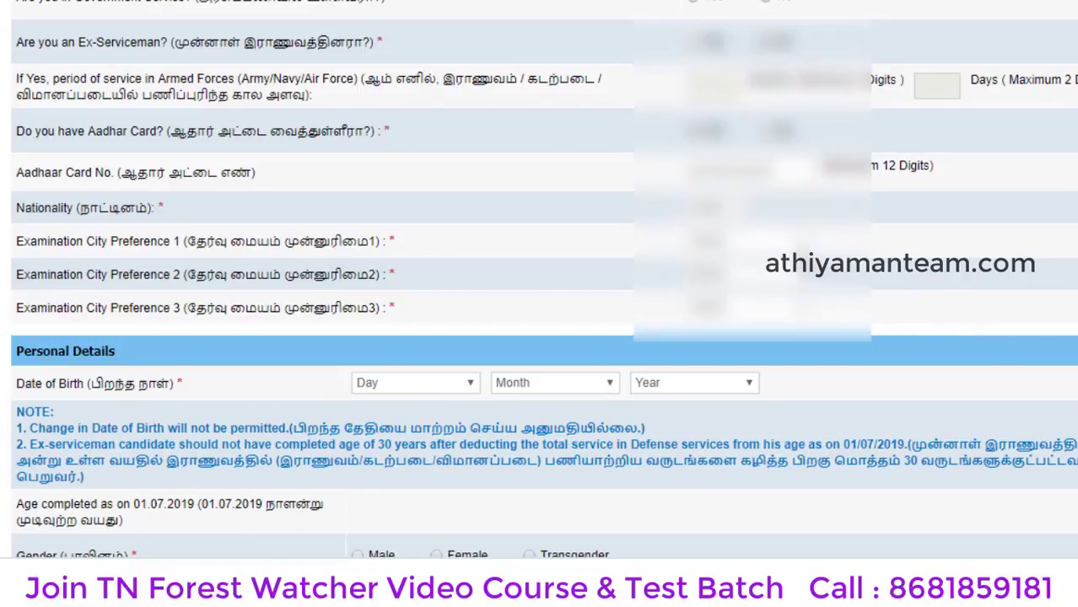
pyautogui.click(783, 244)
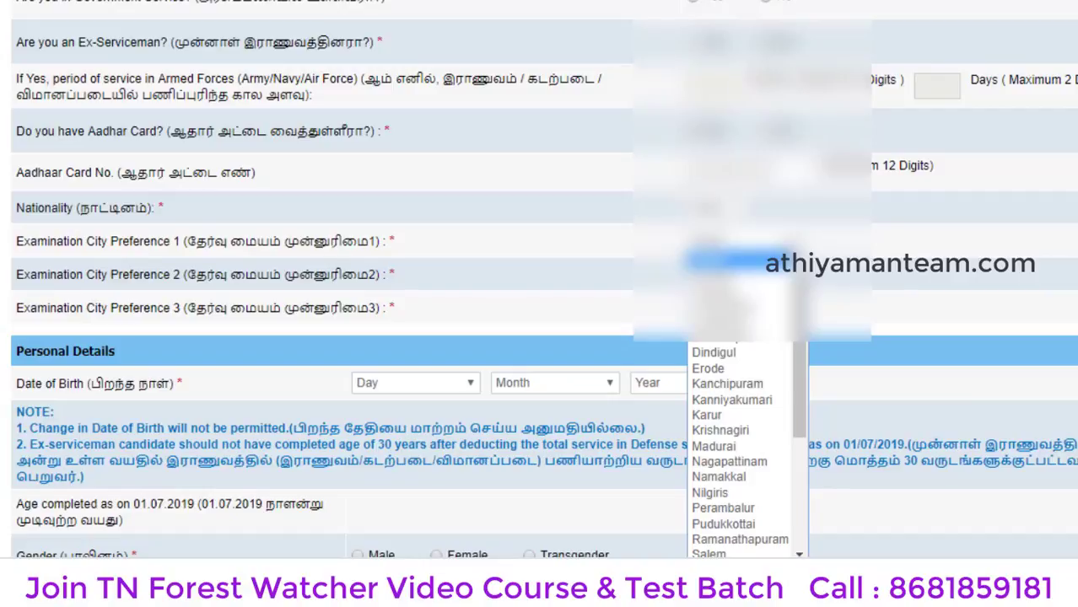
pyautogui.click(708, 368)
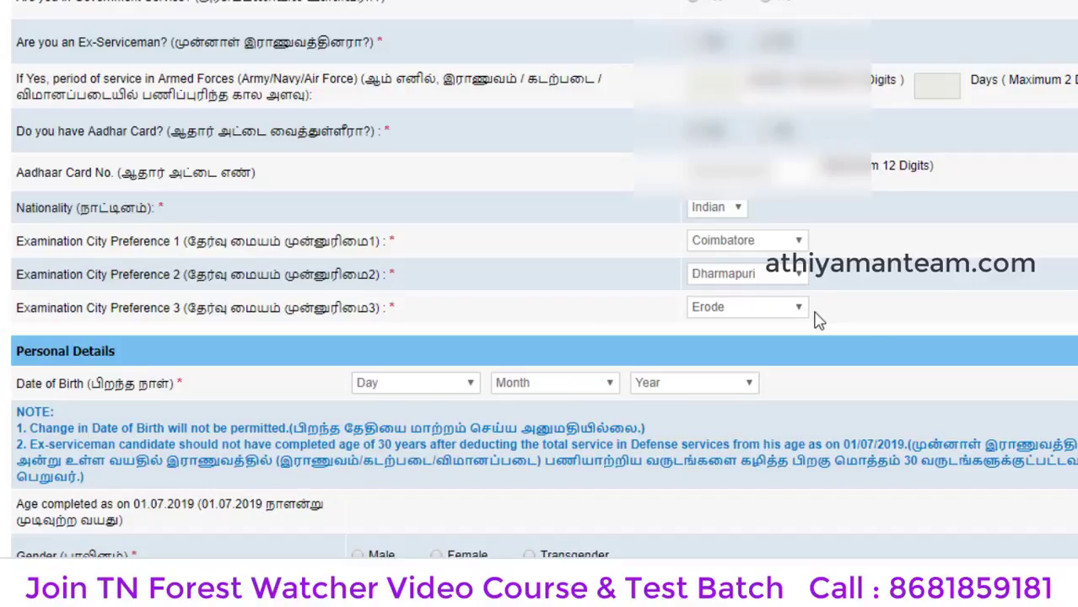
# - Fill in the applicant's date of birth, with gender Male and marital status Married
pyautogui.scroll(-2, 819, 321)
pyautogui.click(423, 180)
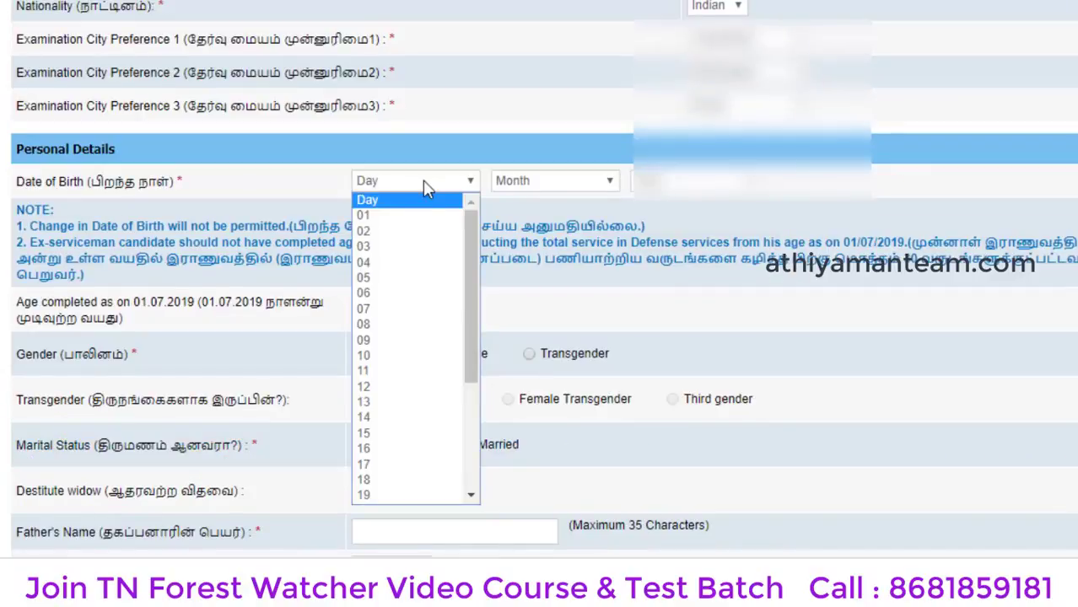
pyautogui.scroll(-4, 49, 119)
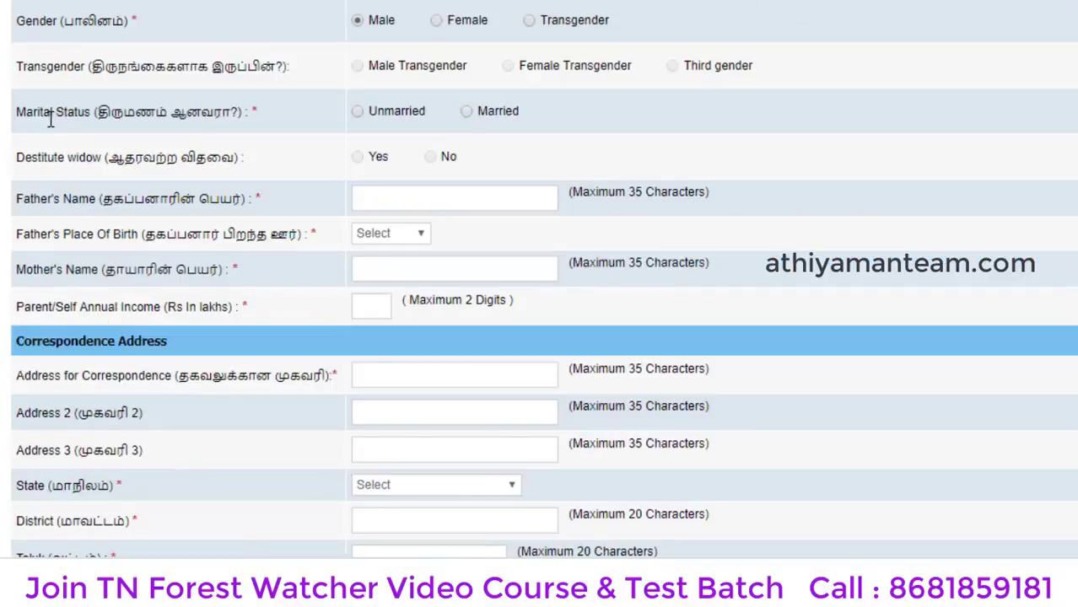
pyautogui.click(469, 113)
# - Enter the father's name and place of birth, the mother's name, and an annual income of 1 lakh
pyautogui.click(430, 200)
pyautogui.write('KRISHNA')
pyautogui.click(392, 234)
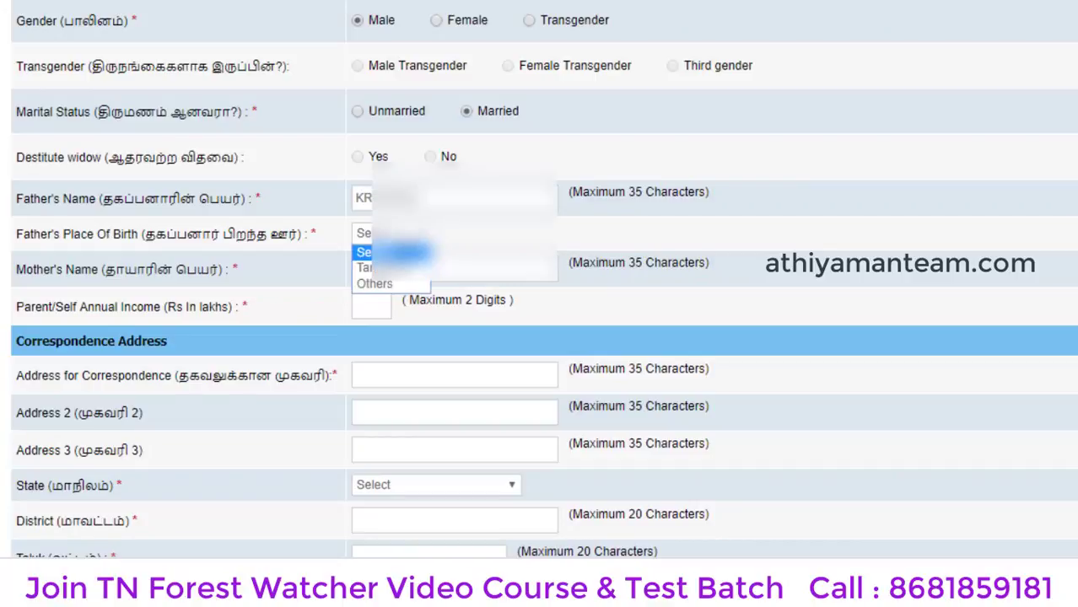
pyautogui.click(406, 270)
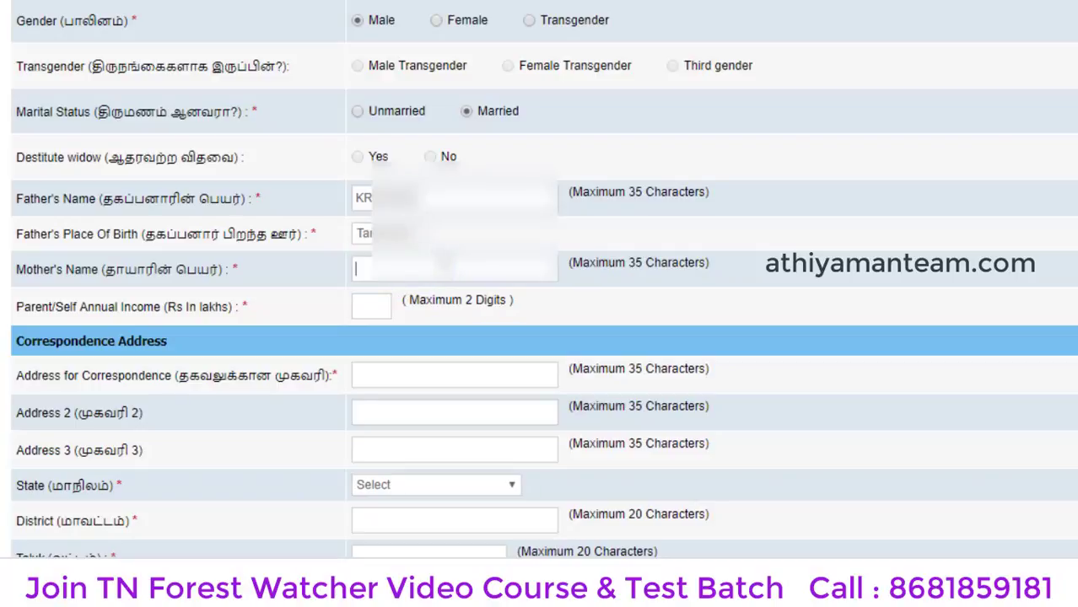
pyautogui.click(459, 258)
pyautogui.write('KA')
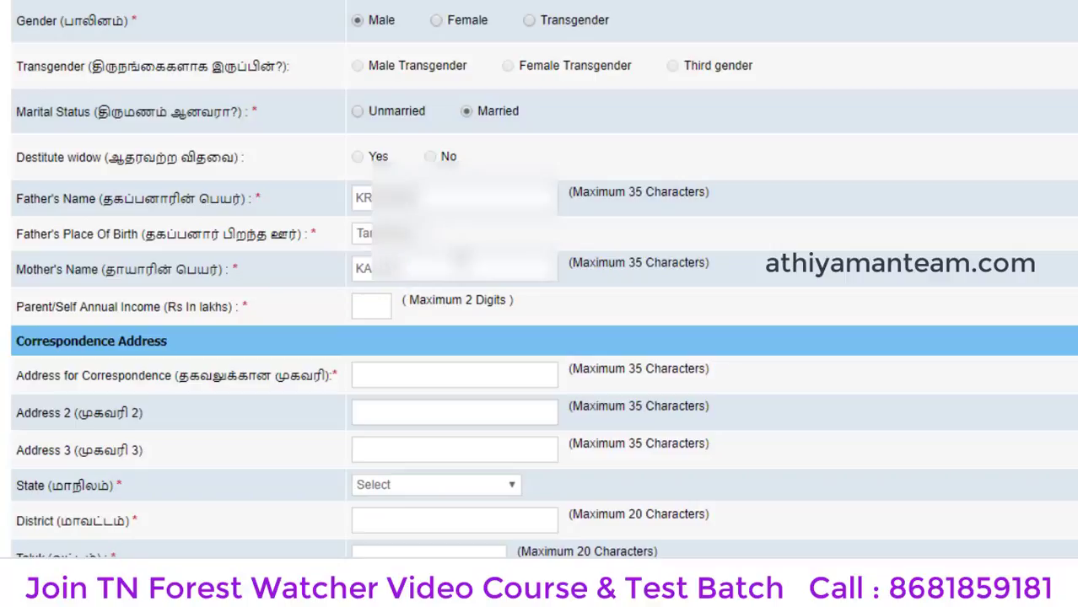
pyautogui.write('LA')
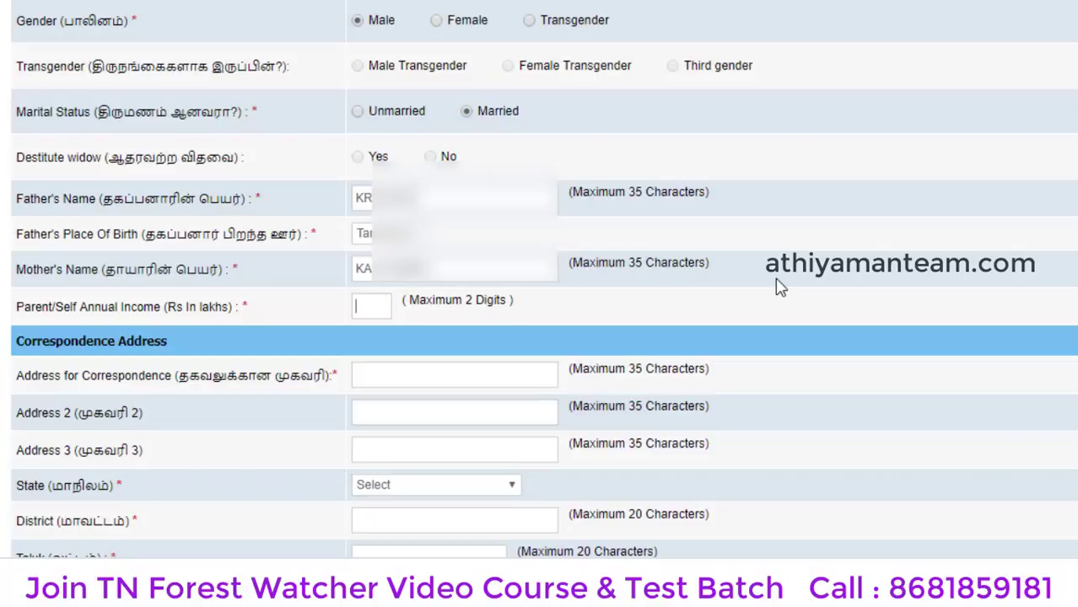
pyautogui.write('2')
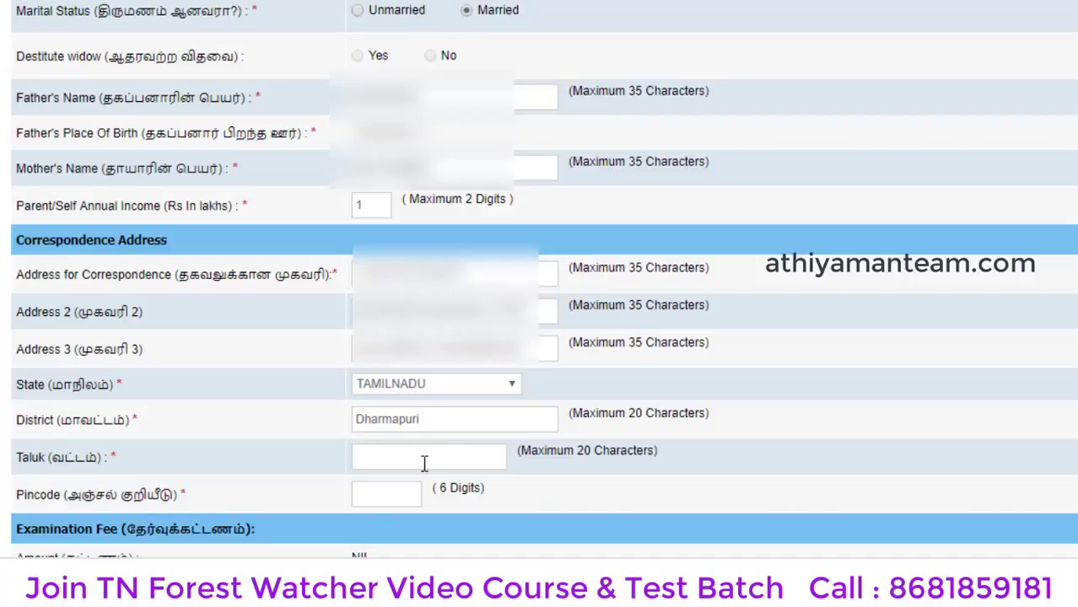
# - Complete the correspondence address by filling in the taluk and the pincode
pyautogui.click(425, 463)
pyautogui.write('Dha')
pyautogui.press('BackSpace')
pyautogui.press('BackSpace')
pyautogui.press('BackSpace')
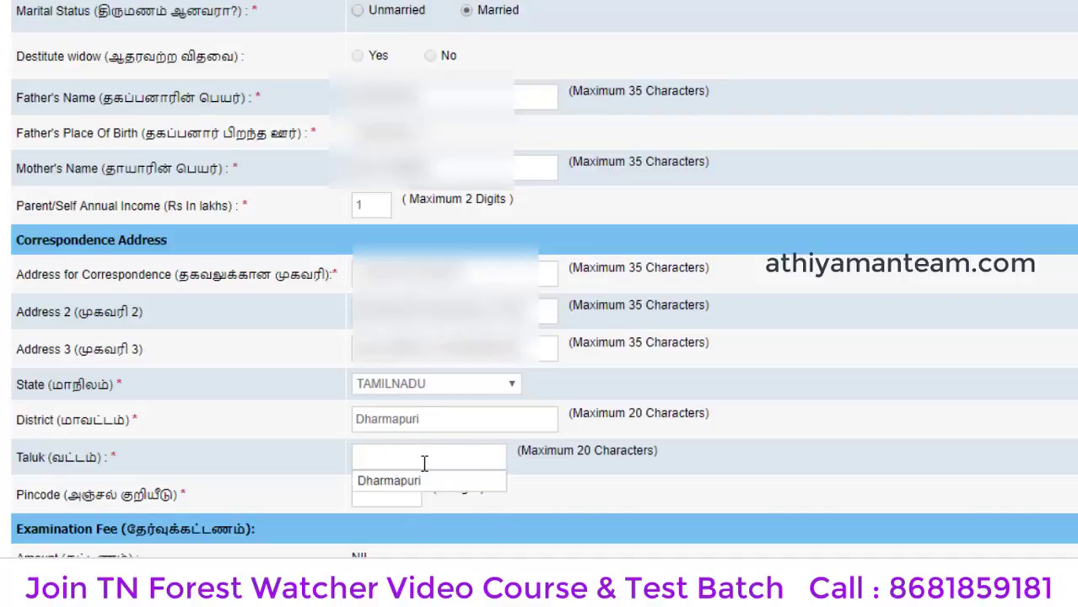
pyautogui.click(397, 481)
pyautogui.click(386, 492)
pyautogui.write('636')
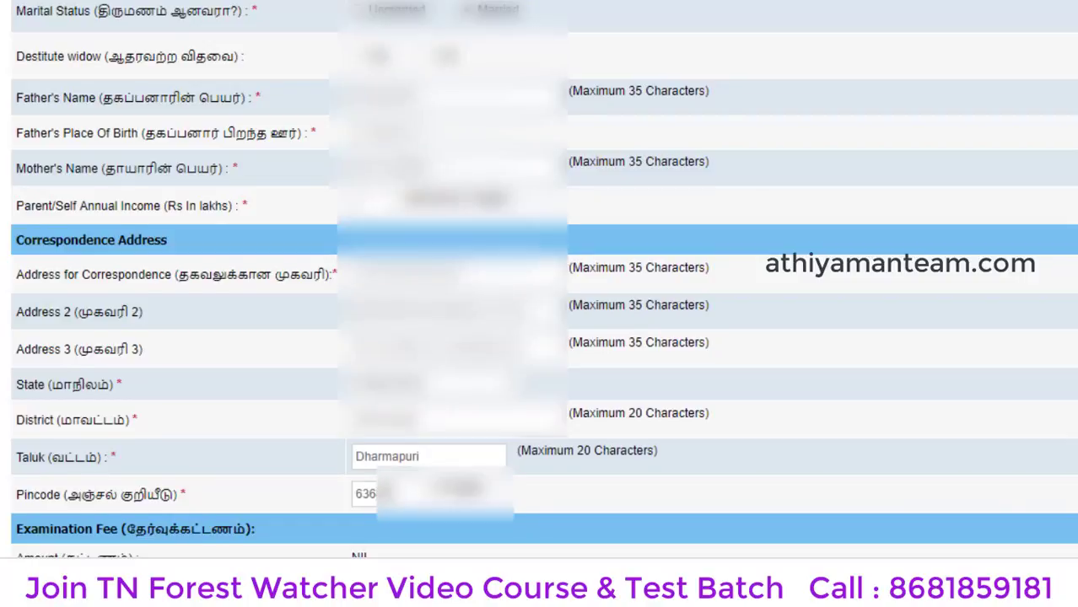
# - Validate the basic details and save them to continue to the Qualification stage
pyautogui.scroll(-2, 197, 499)
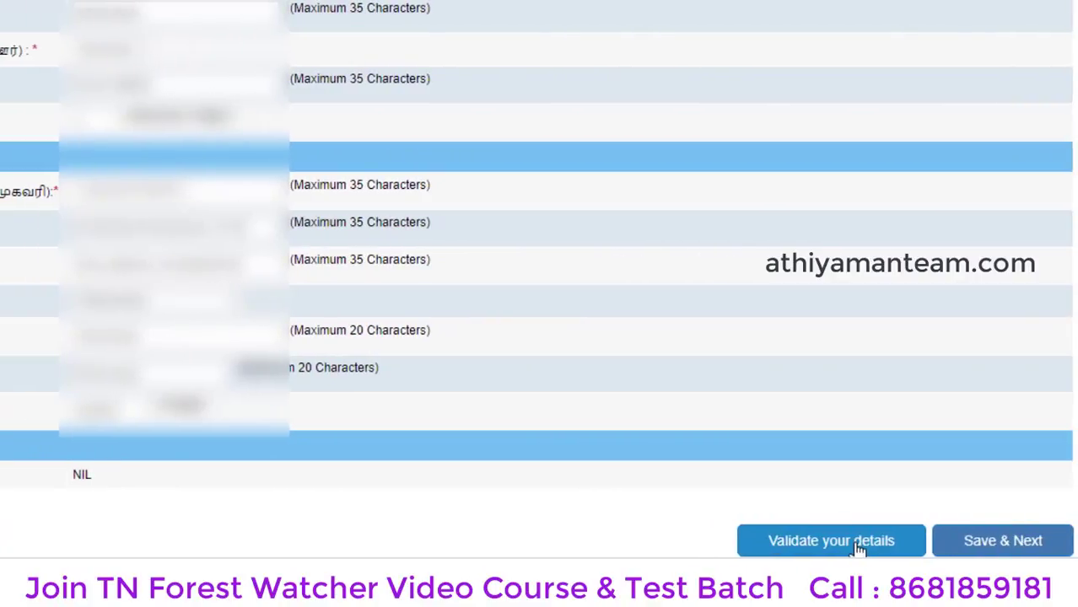
pyautogui.click(858, 549)
pyautogui.click(828, 552)
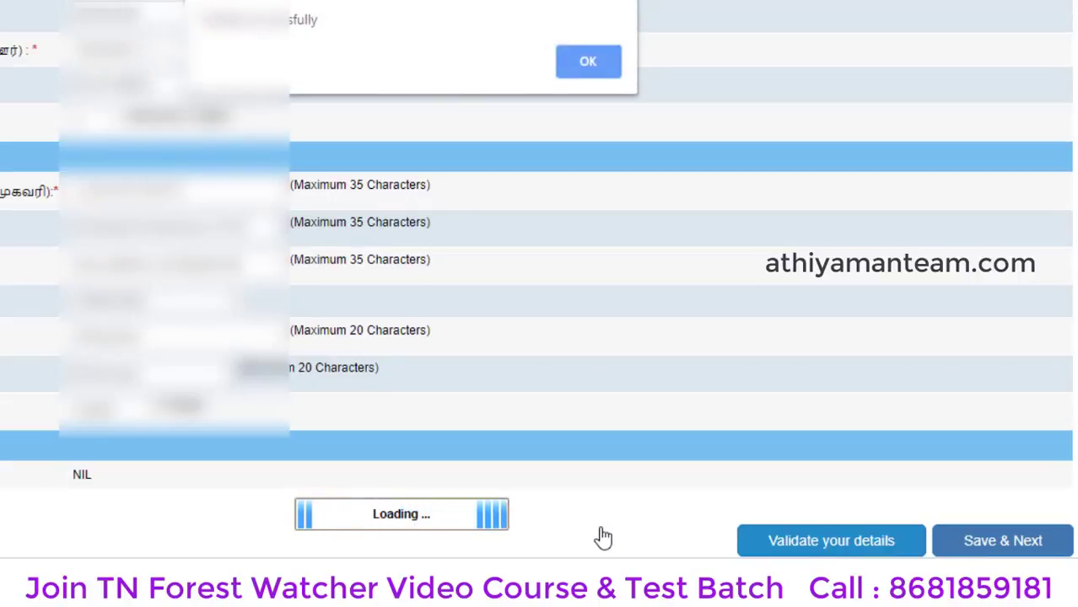
pyautogui.click(594, 59)
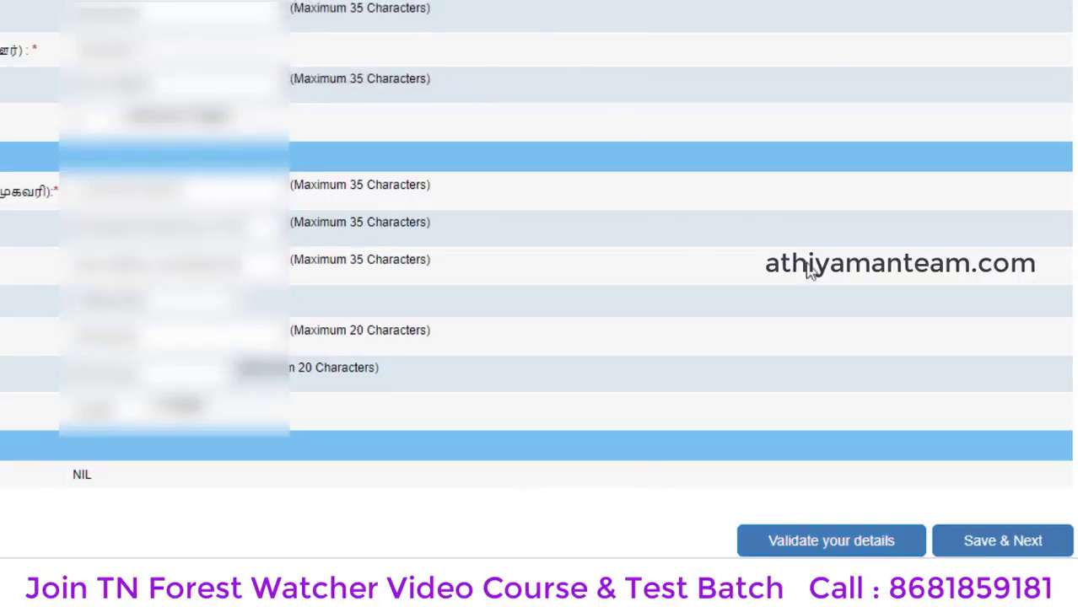
pyautogui.click(1010, 548)
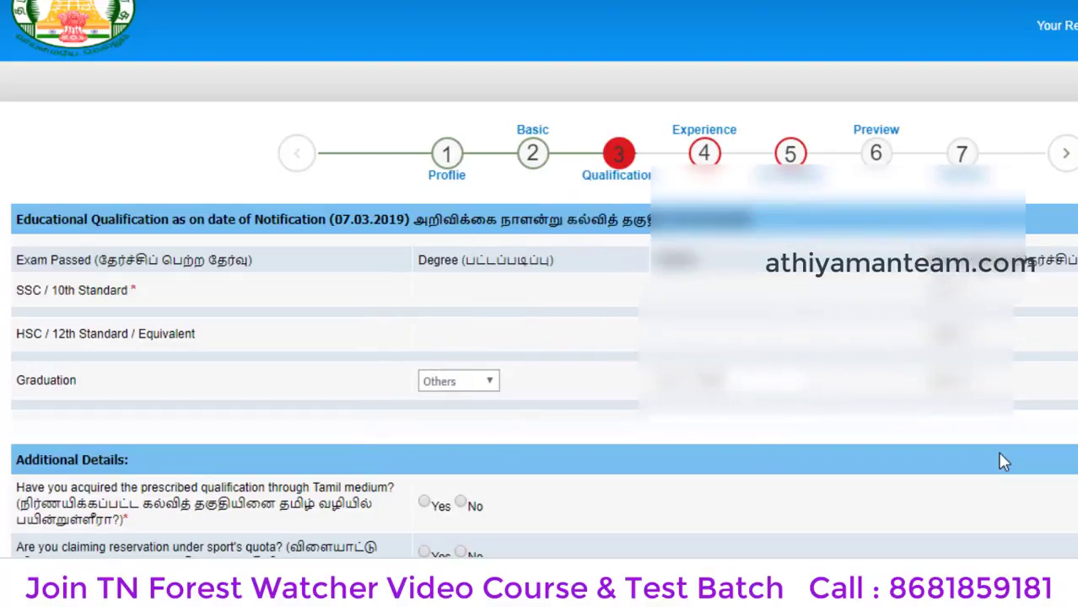
# - Answer Yes to acquiring the prescribed qualification through Tamil medium and No to claiming the sports quota reservation
pyautogui.scroll(-1, 998, 455)
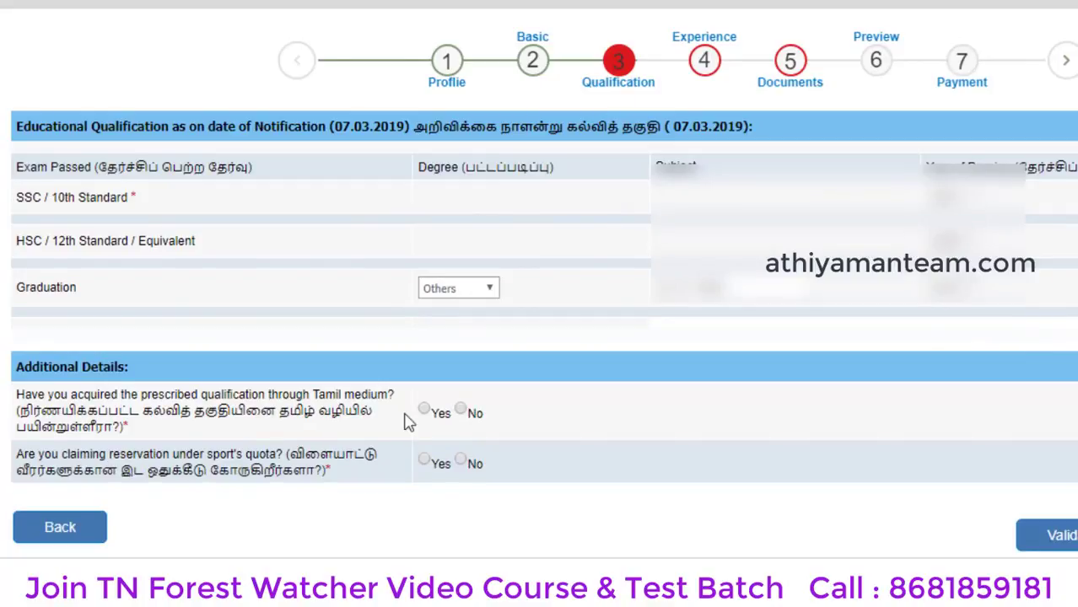
pyautogui.click(427, 411)
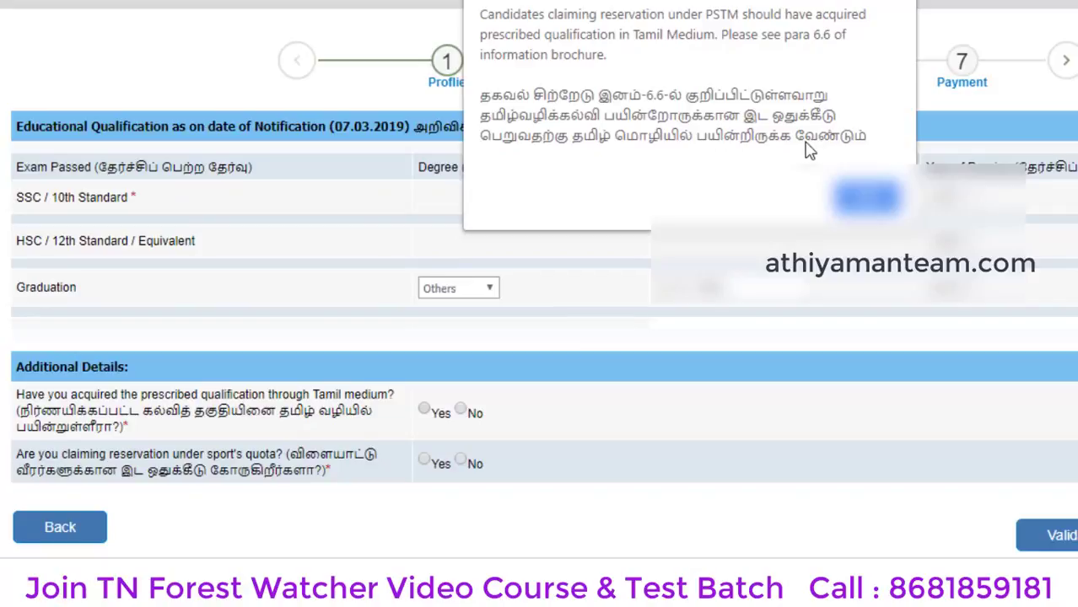
pyautogui.click(871, 196)
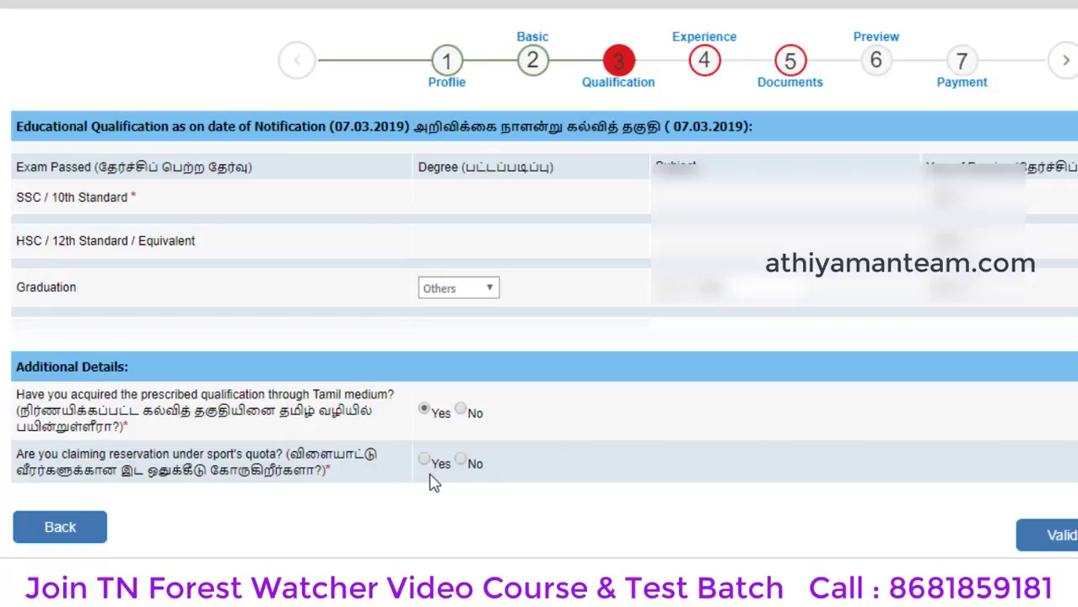
pyautogui.click(458, 463)
# - Validate and save the qualification details, and pass the Experience stage with the armed forces service periods left blank
pyautogui.click(1049, 535)
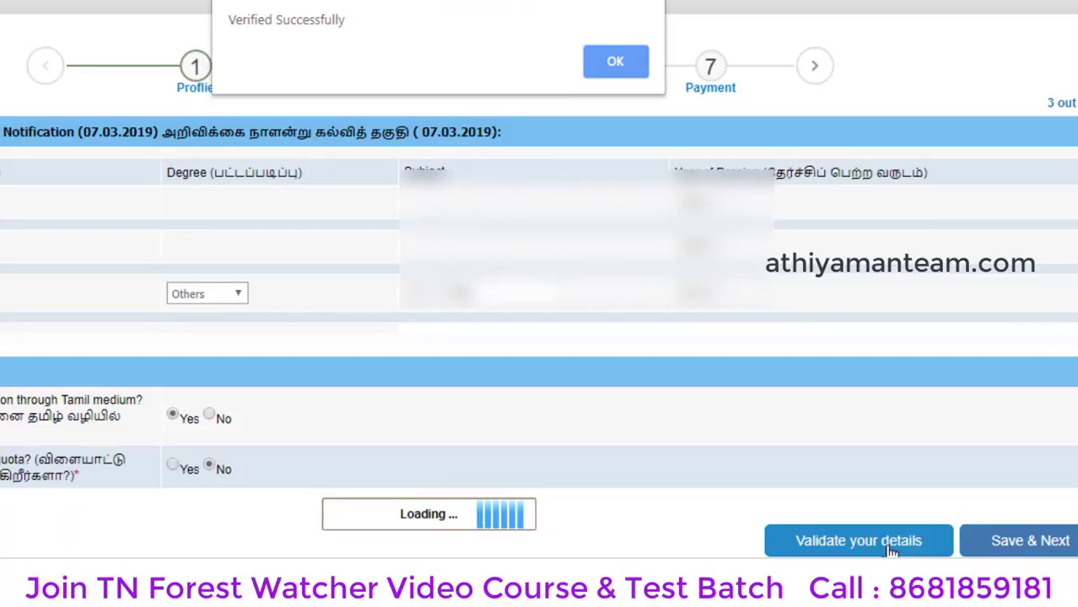
pyautogui.click(615, 66)
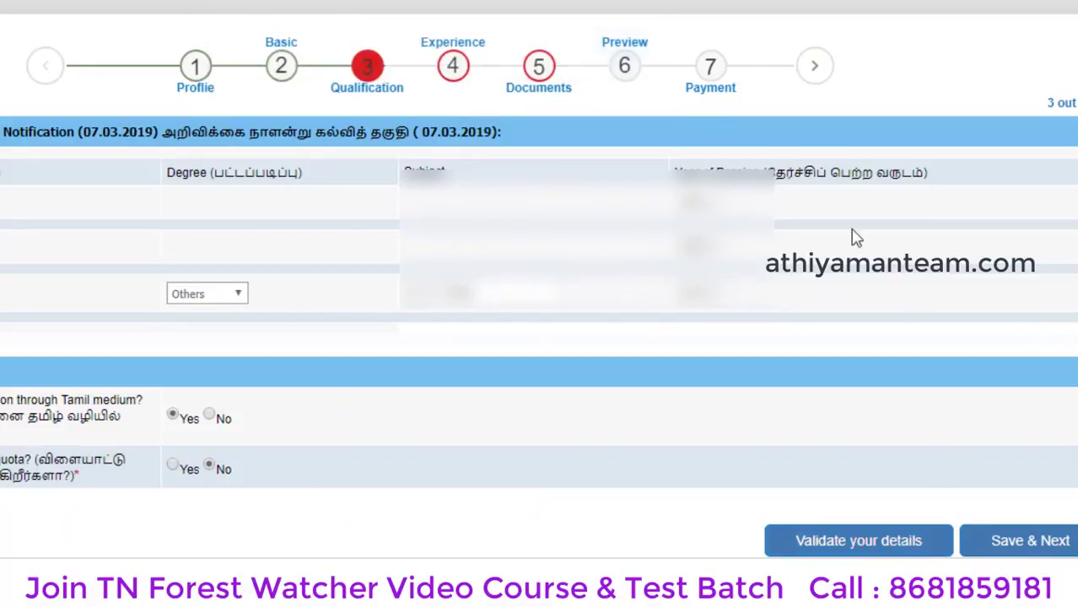
pyautogui.click(1024, 550)
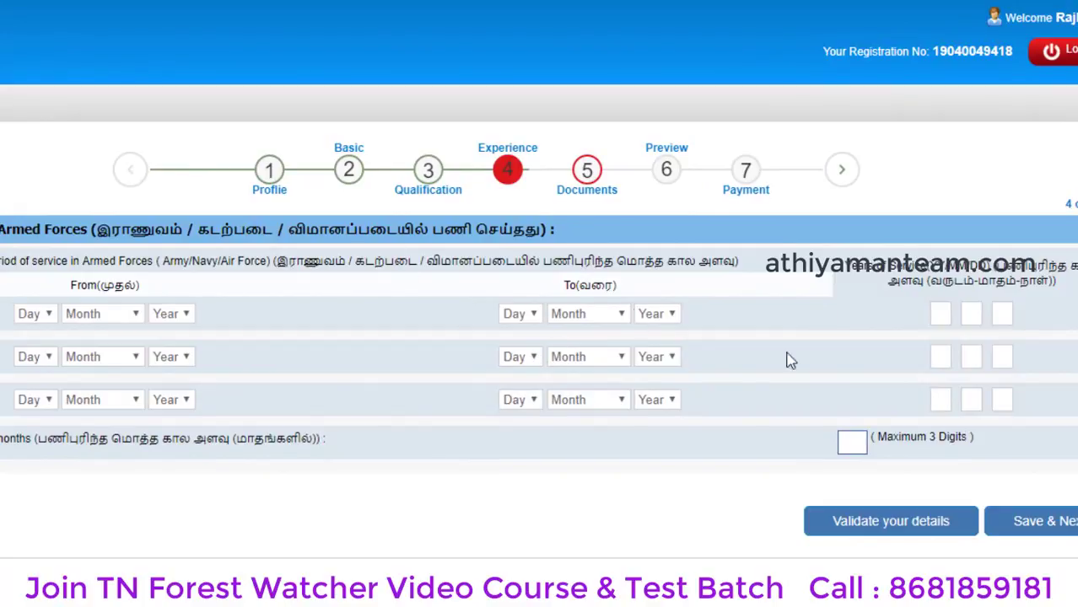
pyautogui.click(1039, 525)
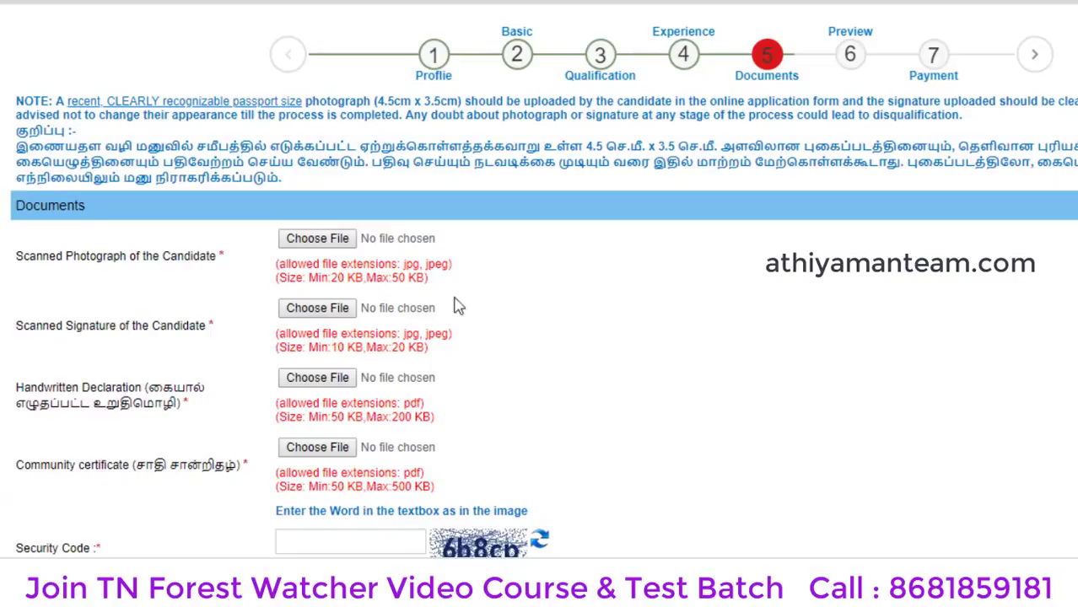
# - Upload the candidate's photograph, signature, handwritten declaration and community certificate, accepting the certificate's preview
pyautogui.scroll(-1, 177, 299)
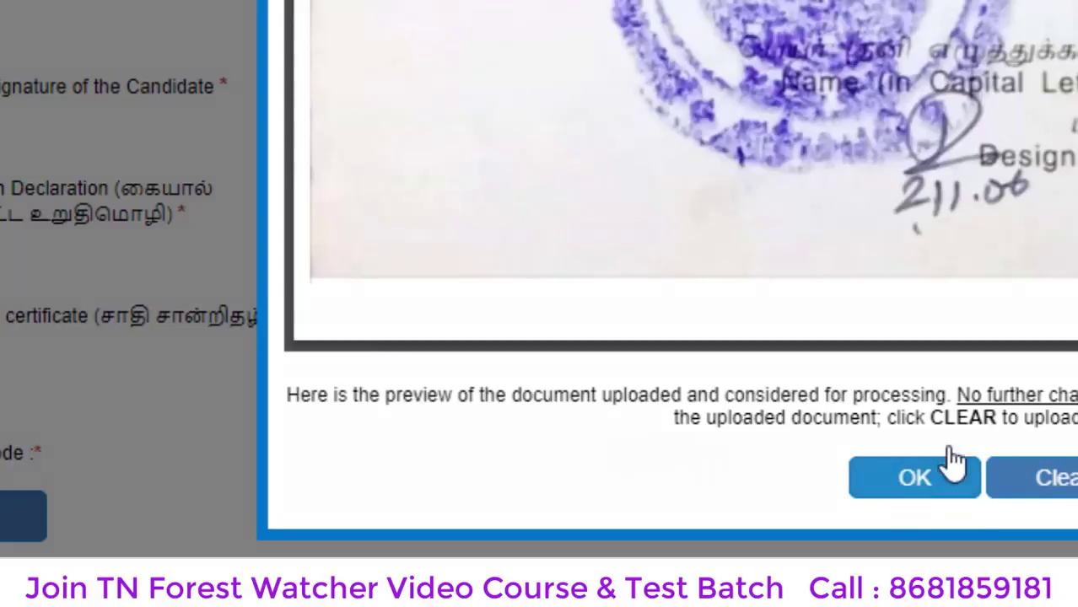
pyautogui.click(956, 466)
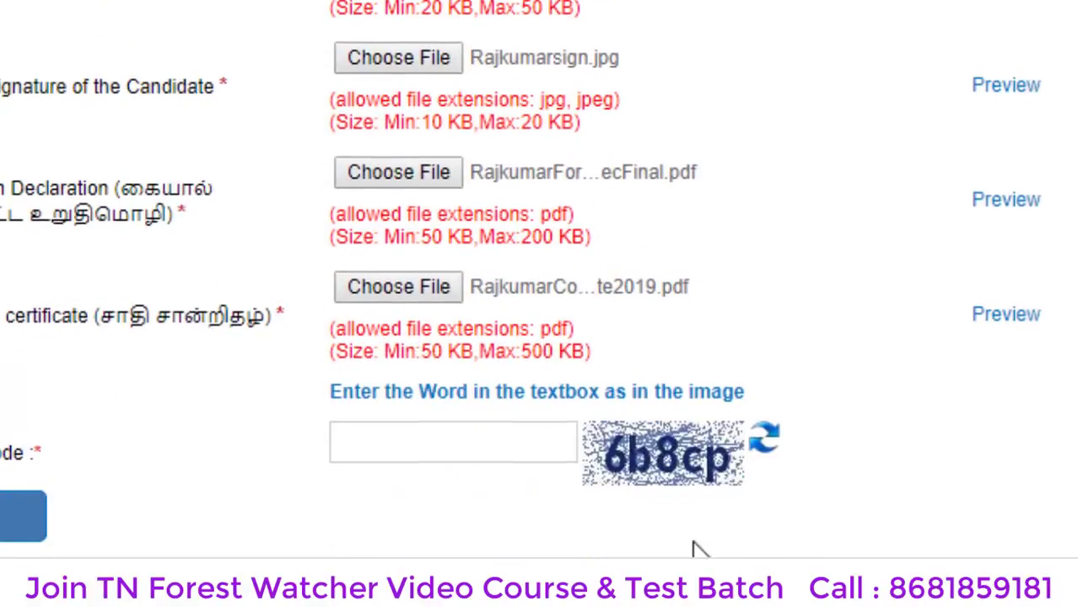
# - Refresh the captcha, enter its security code, and save the documents, confirming that the uploads are correct
pyautogui.click(763, 443)
pyautogui.click(436, 442)
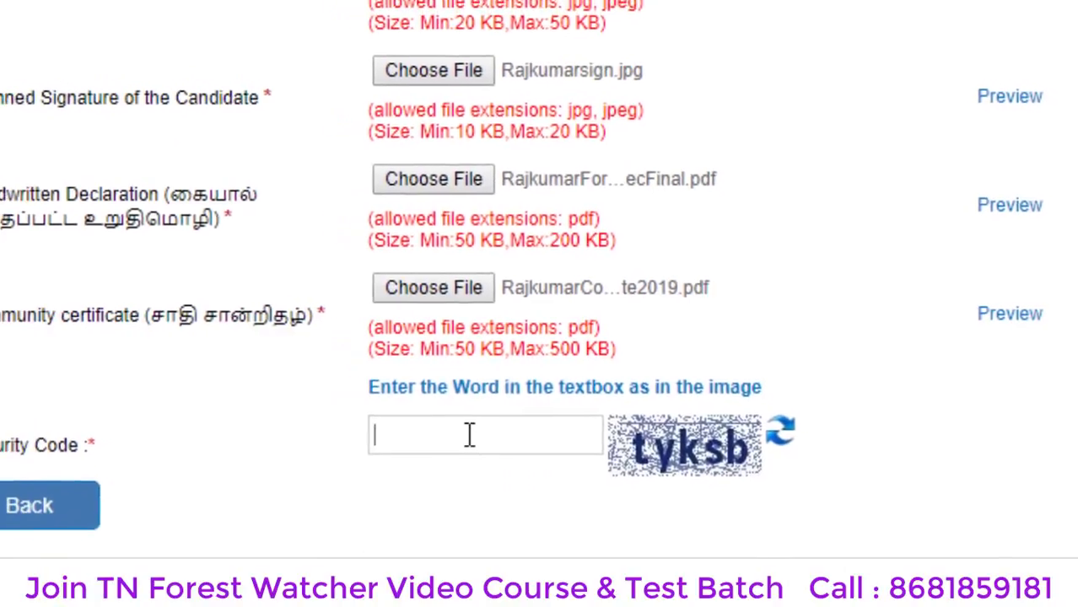
pyautogui.write('tyk')
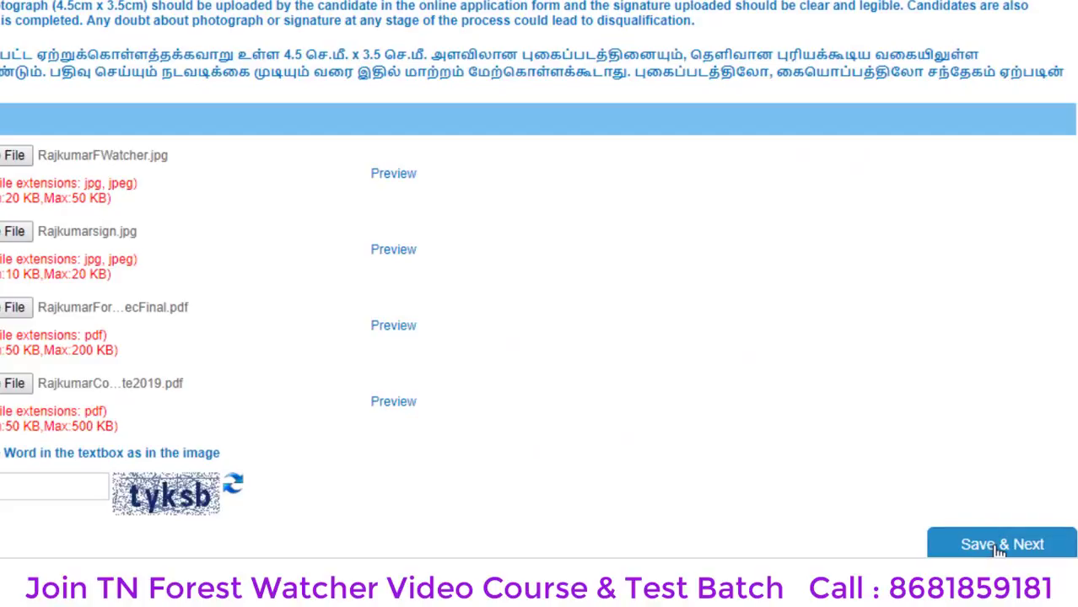
pyautogui.click(1000, 549)
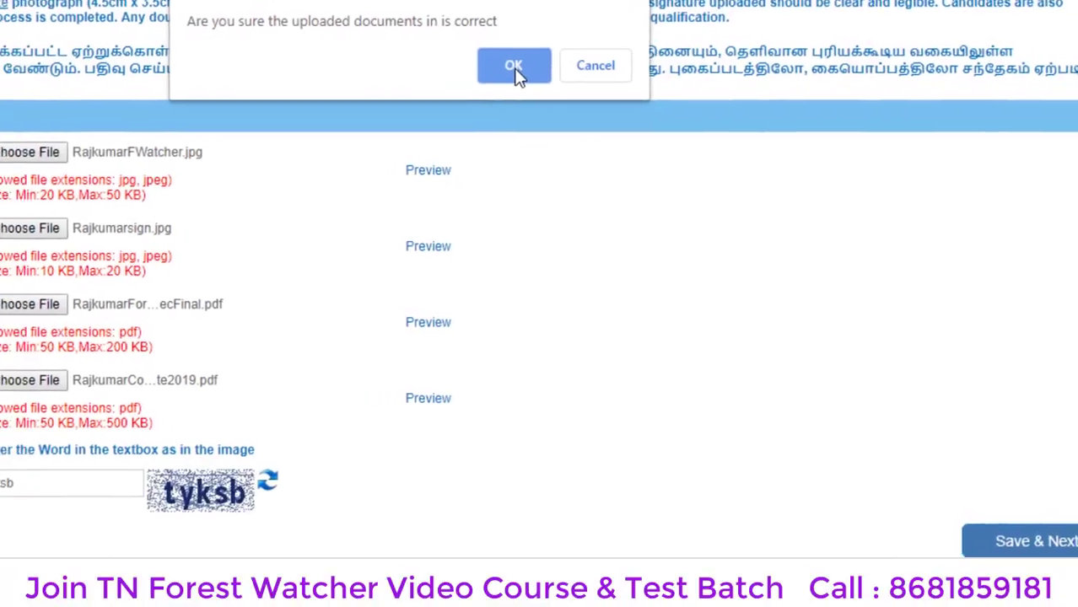
pyautogui.click(479, 71)
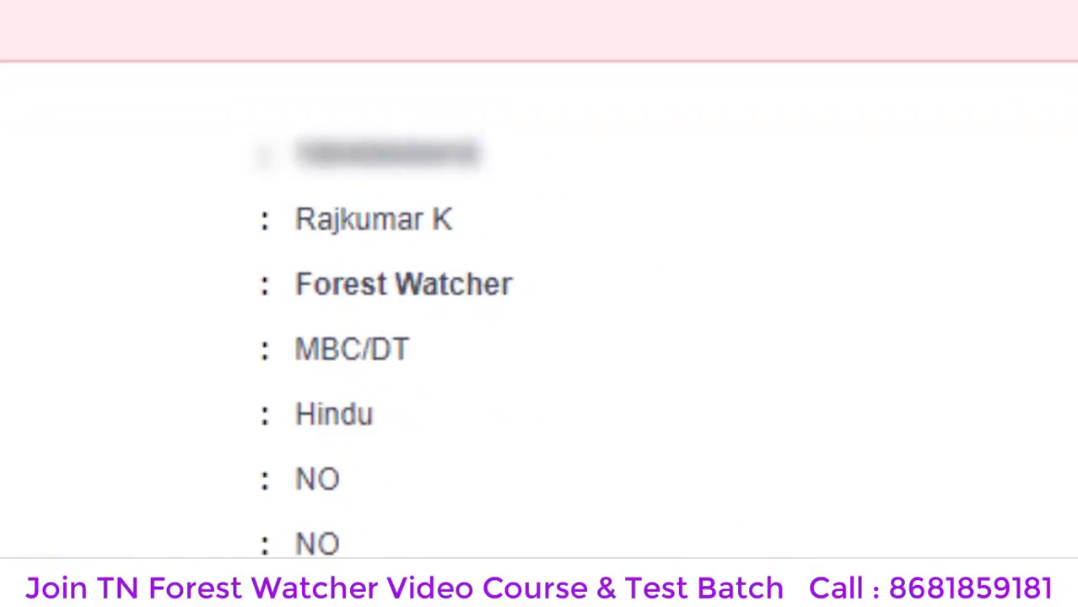
# - Confirm in the application preview that the uploaded photo is the applicant's own
pyautogui.scroll(-5, 732, 481)
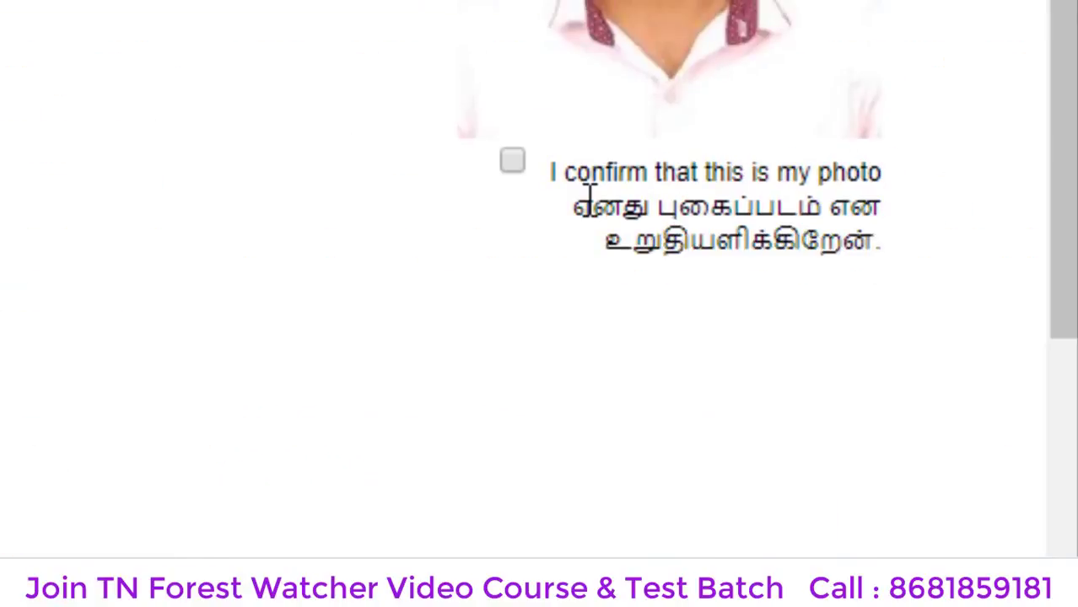
pyautogui.click(512, 162)
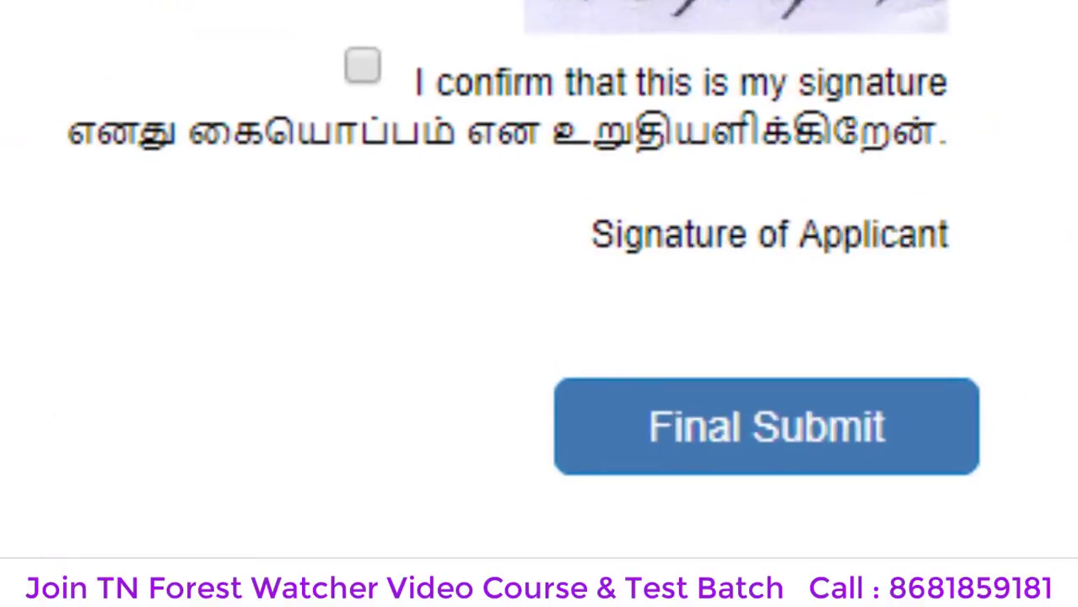
# - Confirm that the signature in the application preview is the applicant's own, and review the personal and address details before final submission
pyautogui.click(363, 66)
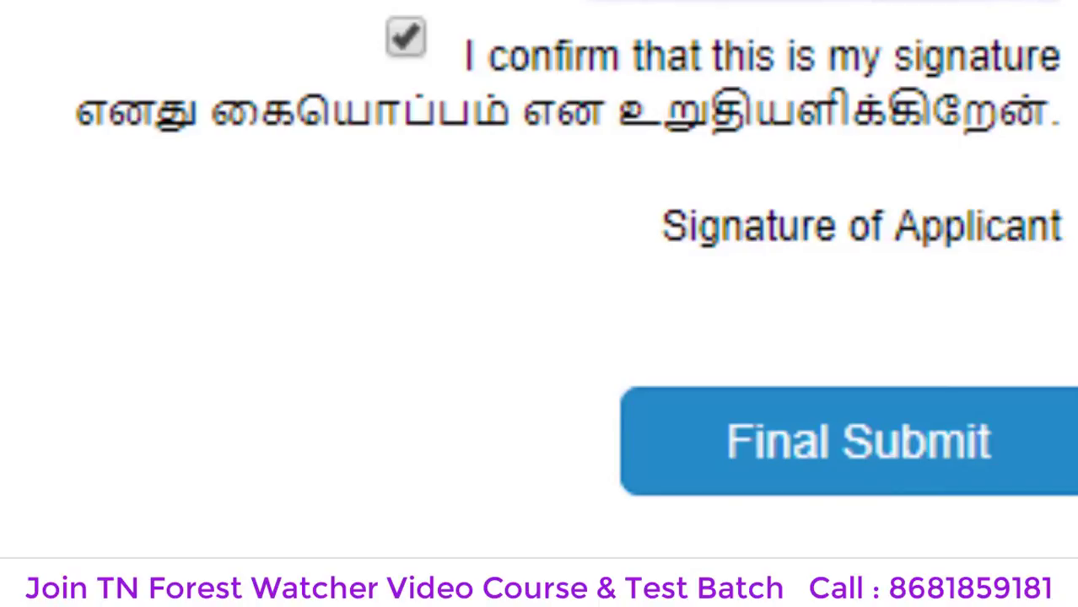
pyautogui.scroll(15, 539, 278)
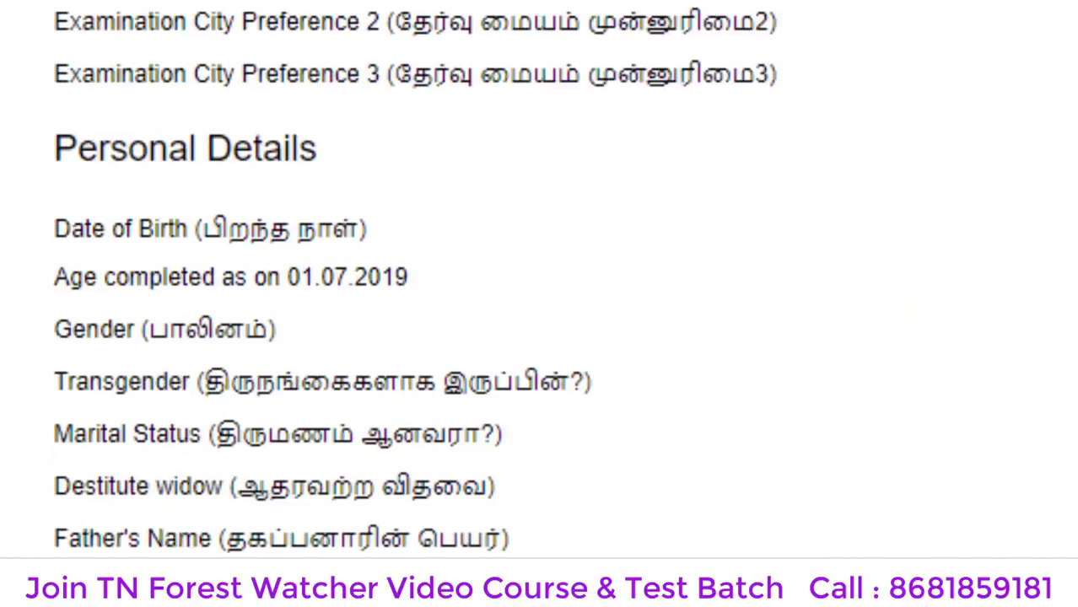
pyautogui.scroll(3, 539, 279)
pyautogui.scroll(-8, 539, 278)
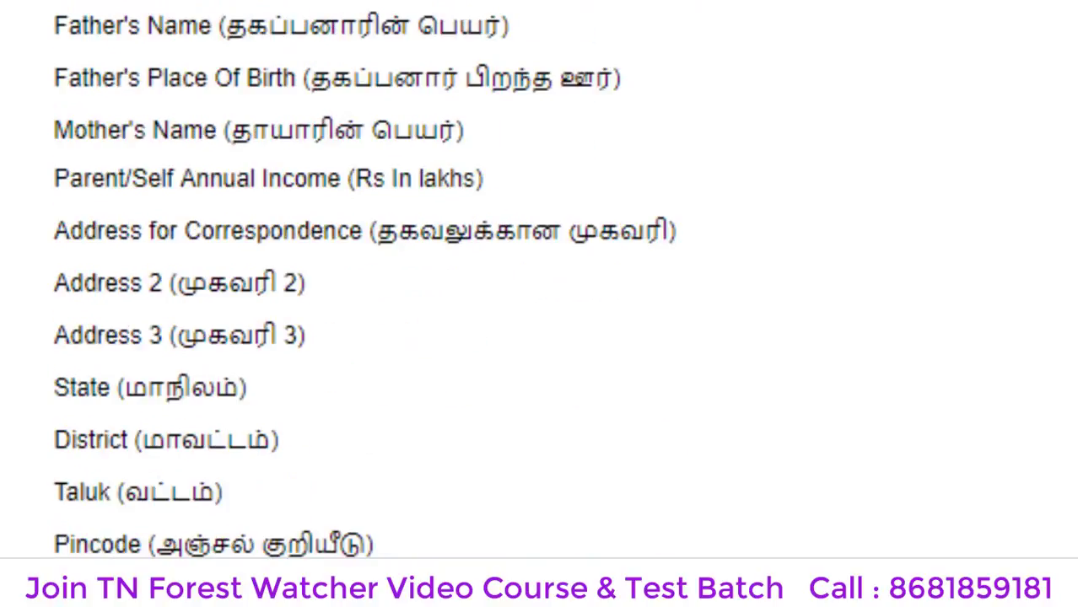
pyautogui.scroll(10, 539, 279)
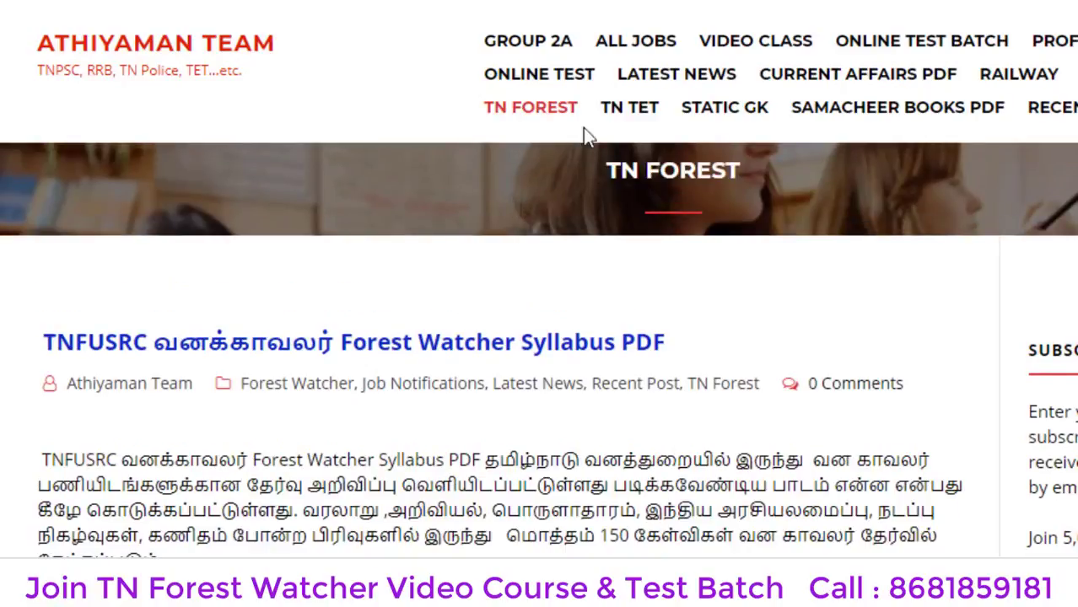
# - Look through the Forest Watcher posts in the TN Forest section of the Athiyaman Team website, from the syllabus to the PSTM certificate
pyautogui.scroll(-4, 399, 287)
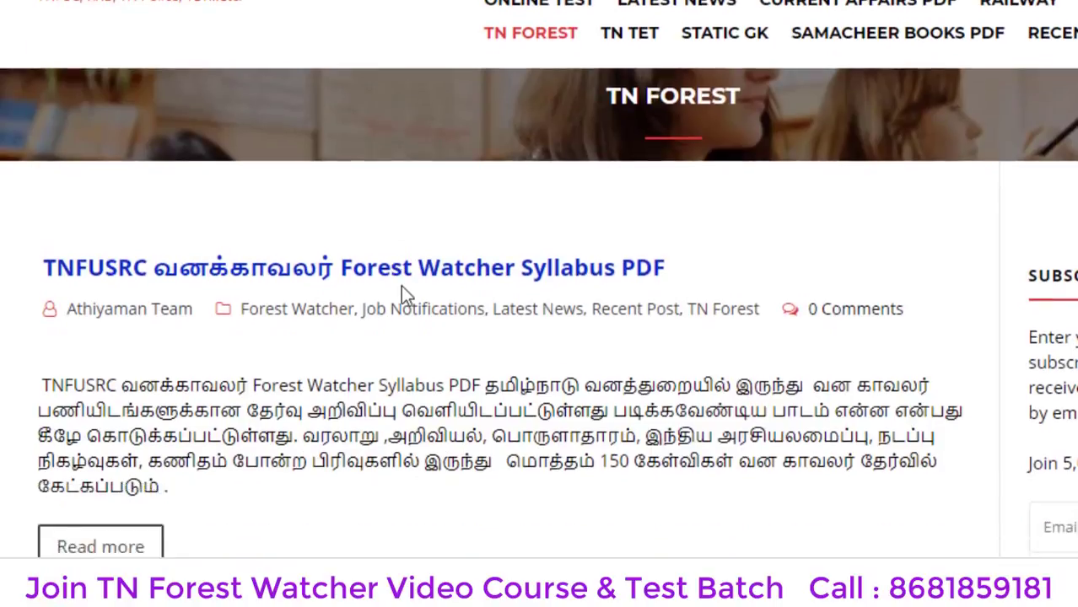
pyautogui.scroll(-2, 400, 291)
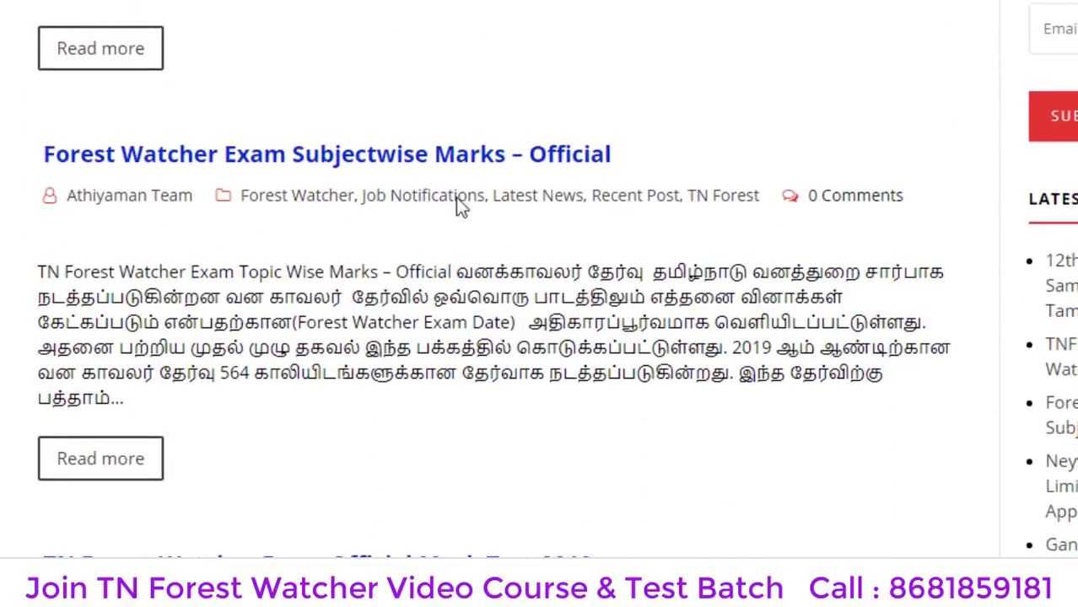
pyautogui.scroll(-4, 453, 306)
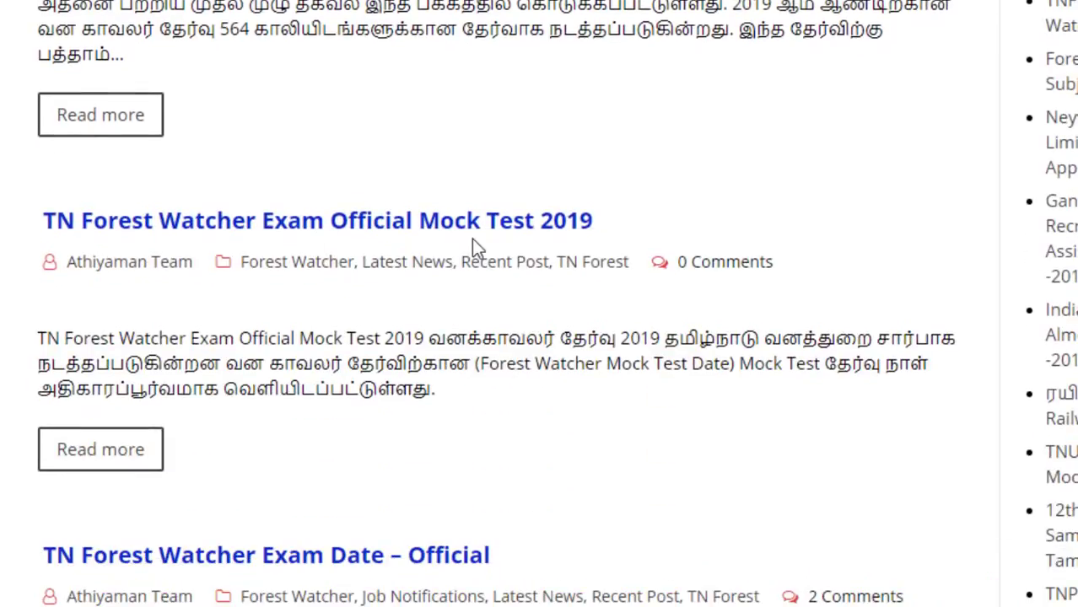
pyautogui.scroll(-8, 472, 240)
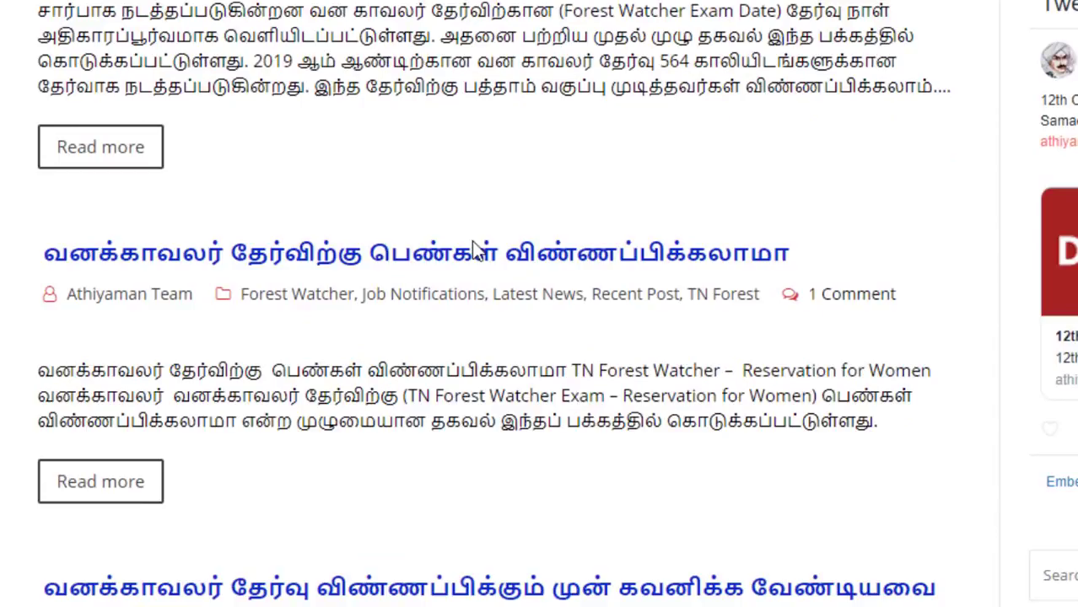
pyautogui.scroll(-10, 475, 250)
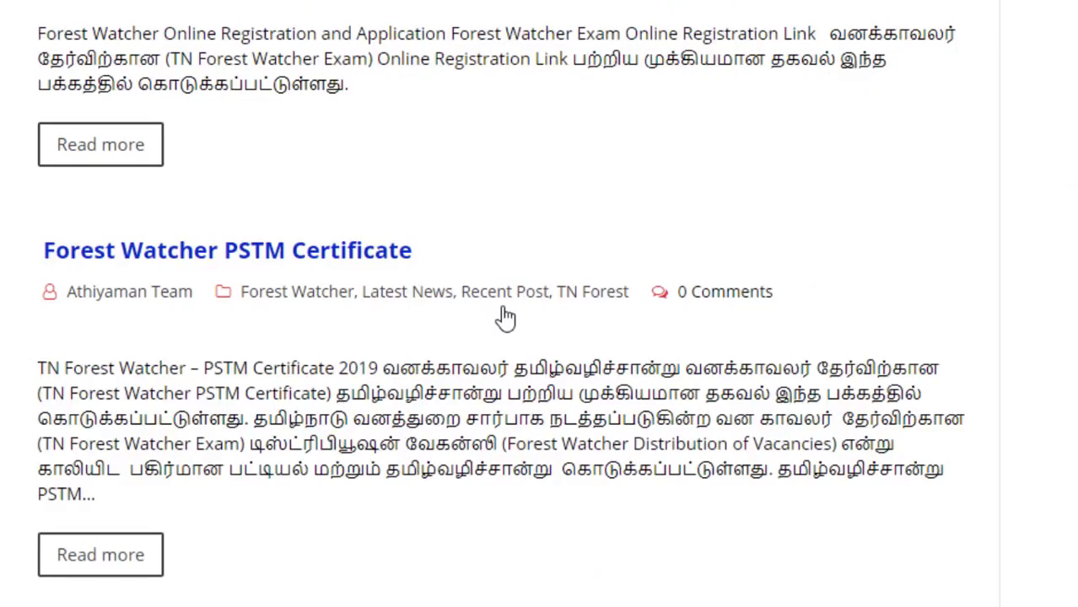